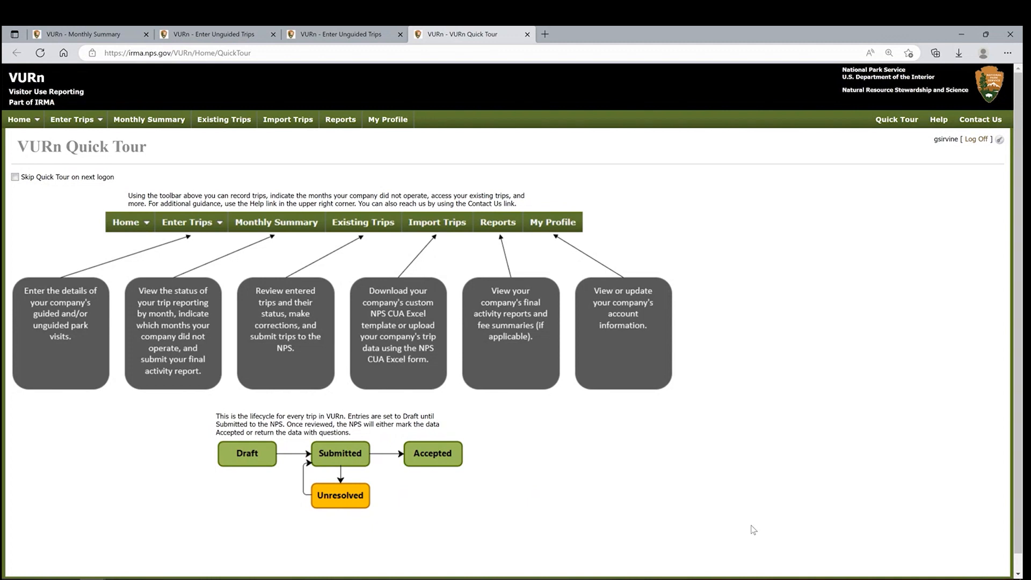
# Open unguided trip entry and add a new trip row for Gates of the Arctic.
pyautogui.moveTo(67, 122)
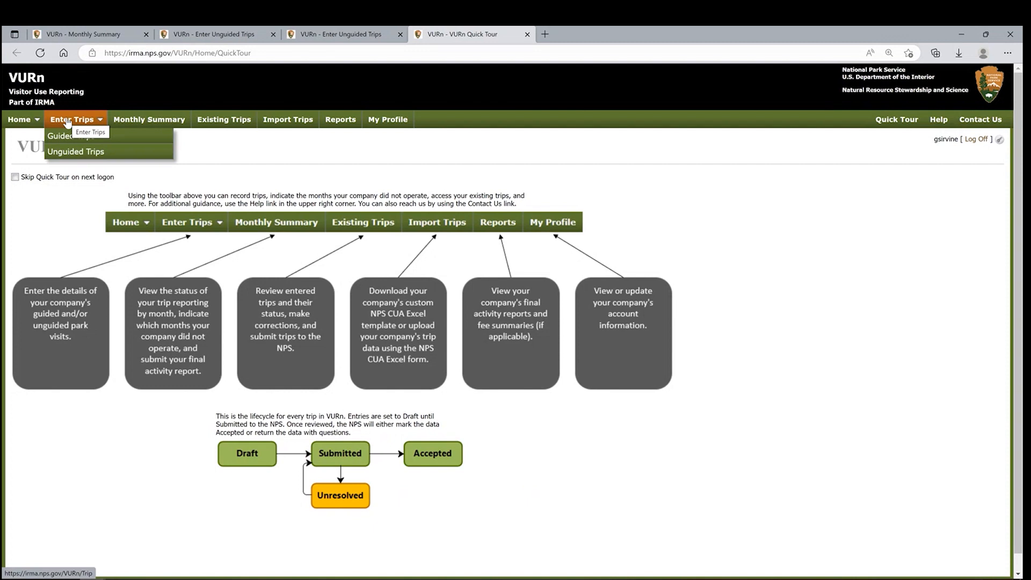
pyautogui.click(136, 154)
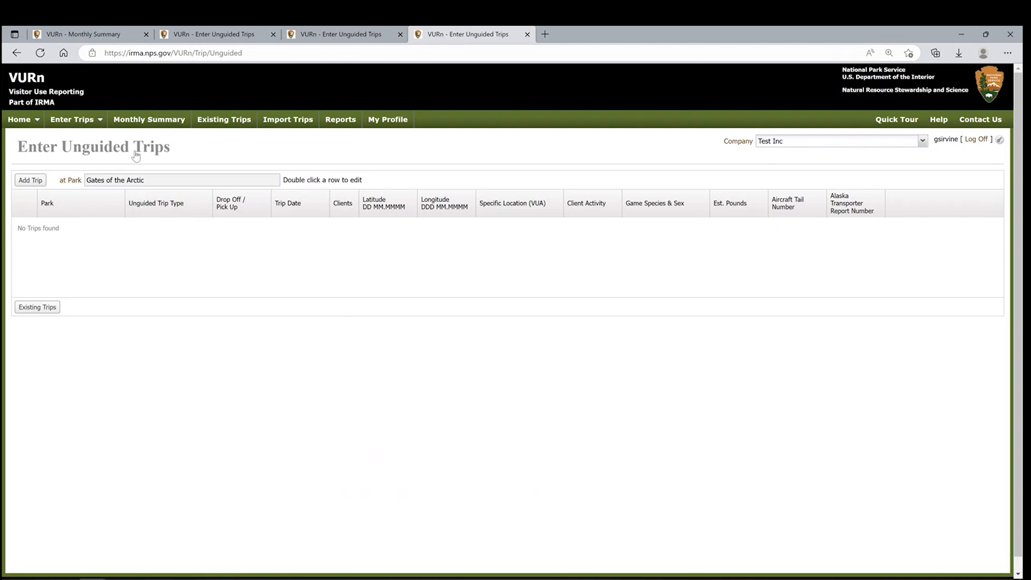
pyautogui.click(30, 180)
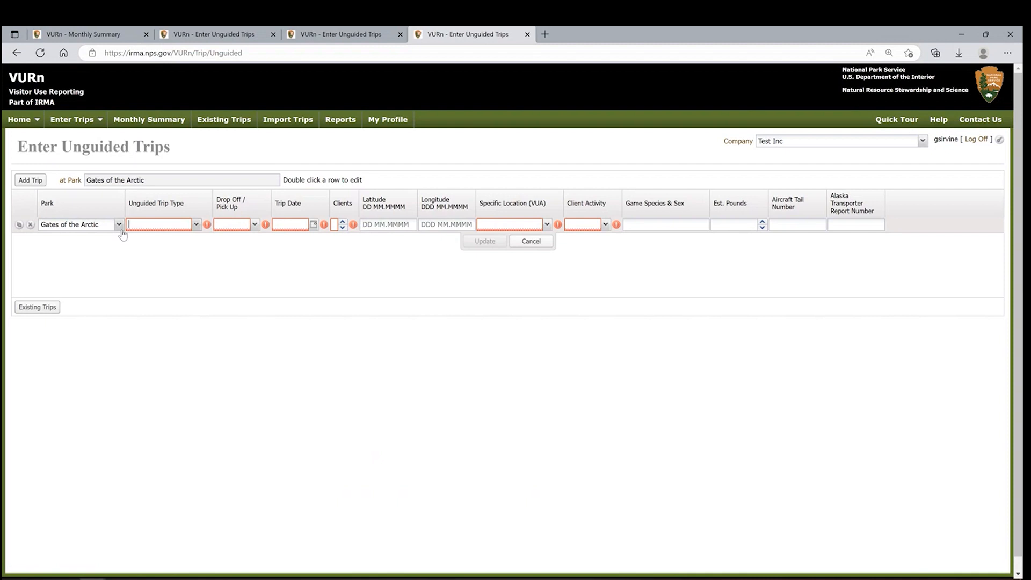
pyautogui.click(120, 228)
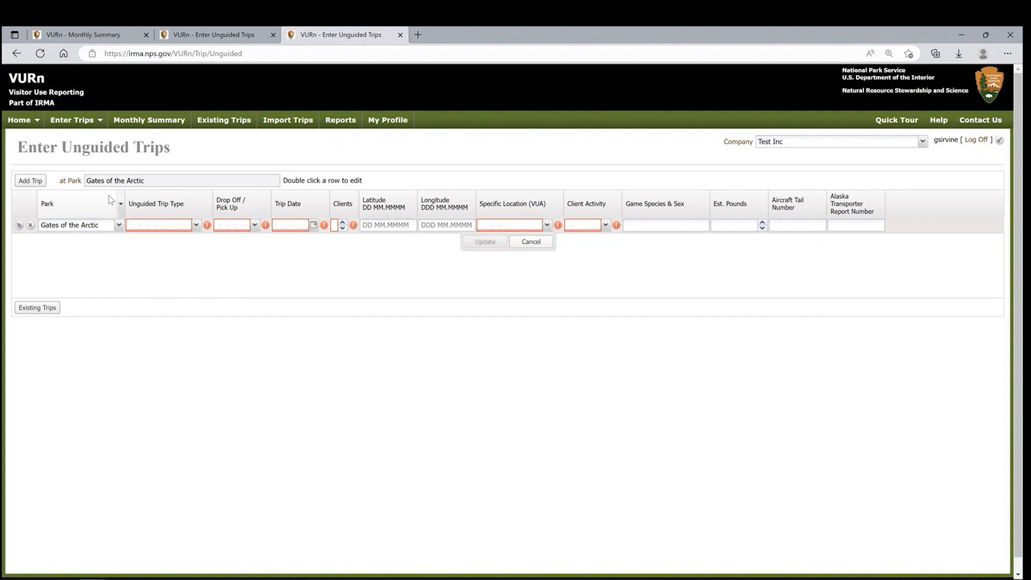
# Set the new trip's unguided trip type to Air Taxi and its drop off / pick up value to Pick Up.
pyautogui.click(196, 226)
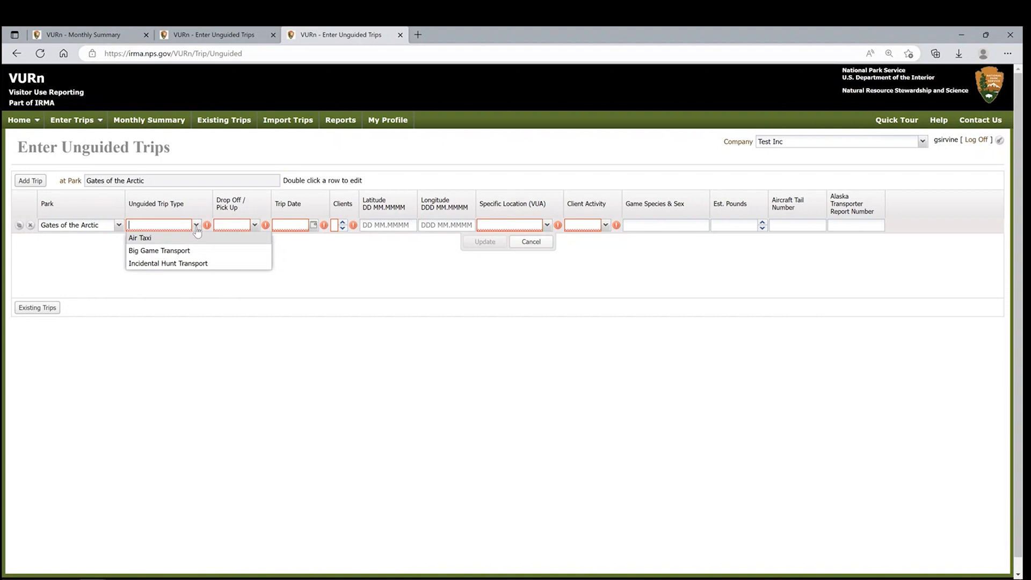
pyautogui.click(193, 238)
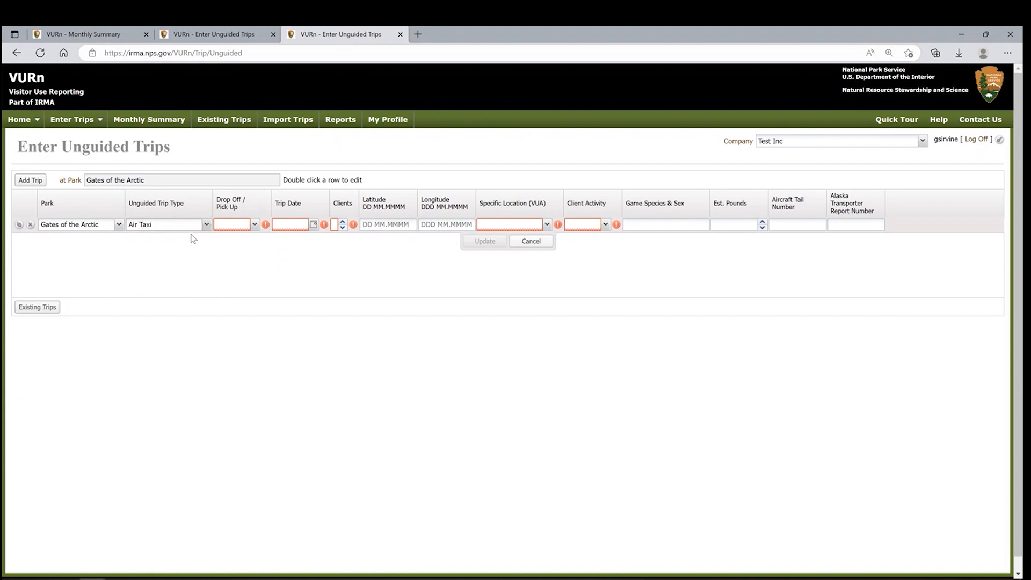
pyautogui.click(254, 225)
pyautogui.click(252, 249)
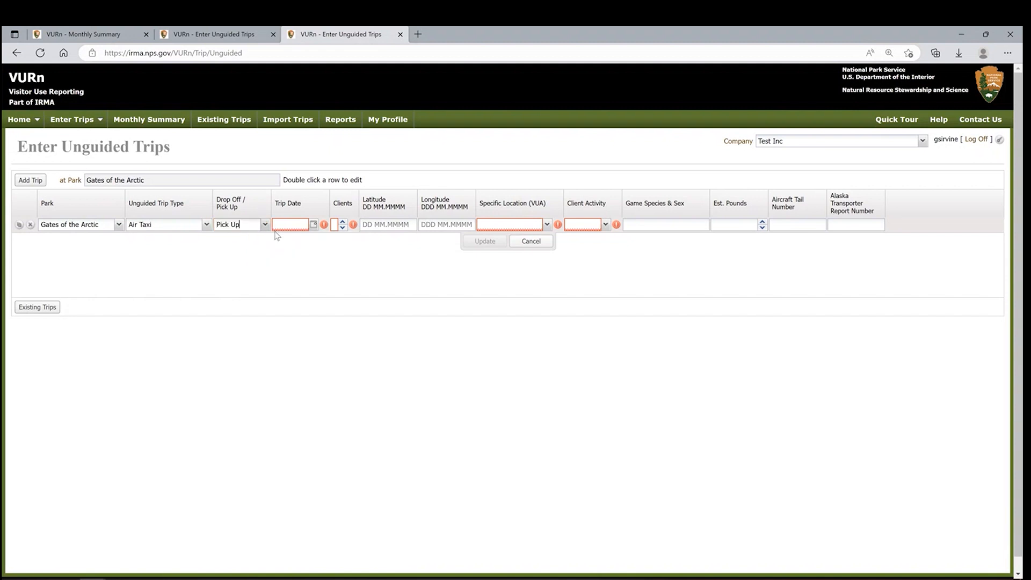
# Set the trip date to 03/03/2023 and the number of clients to 2.
pyautogui.click(314, 224)
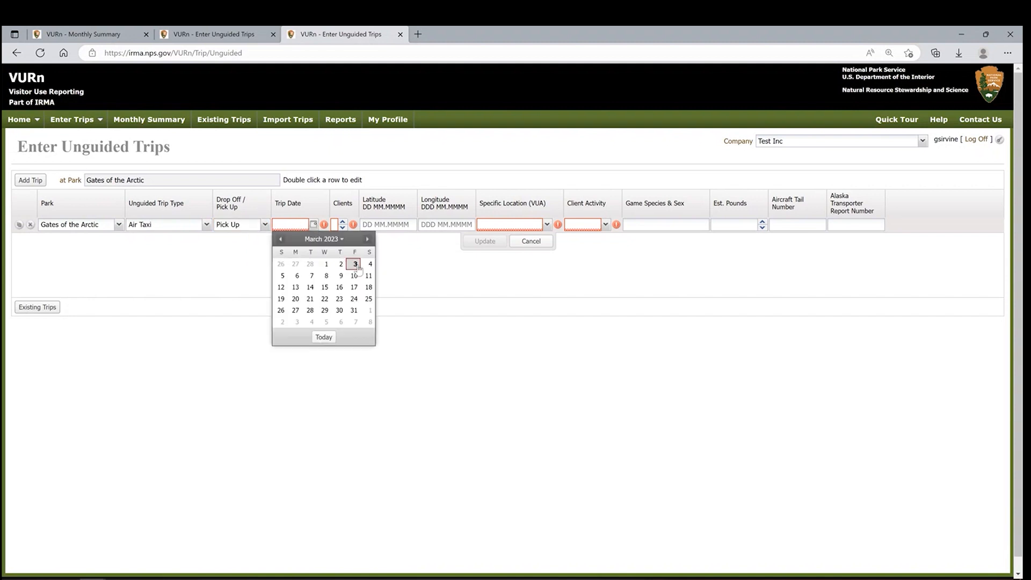
pyautogui.click(356, 266)
pyautogui.click(343, 221)
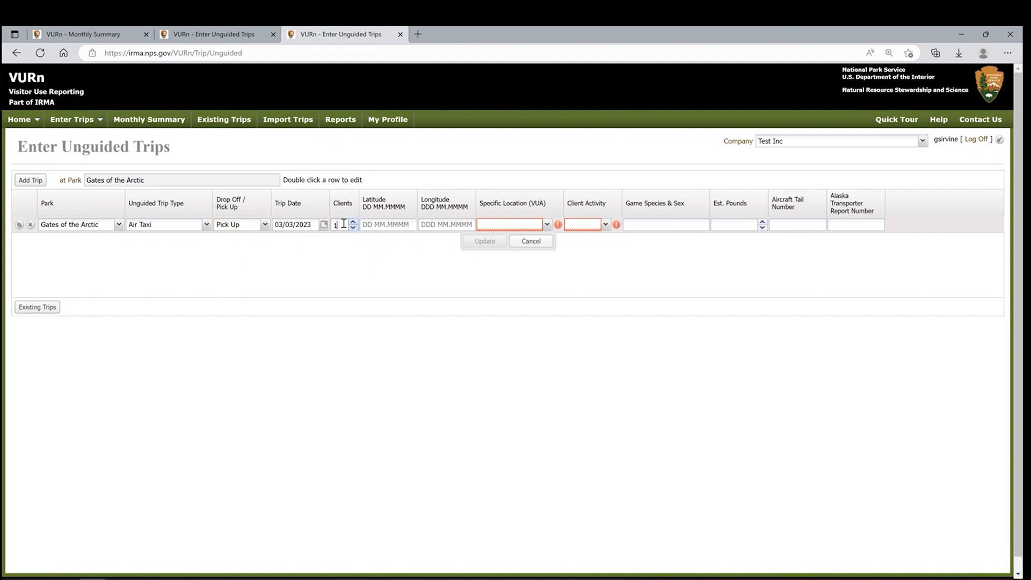
pyautogui.click(352, 223)
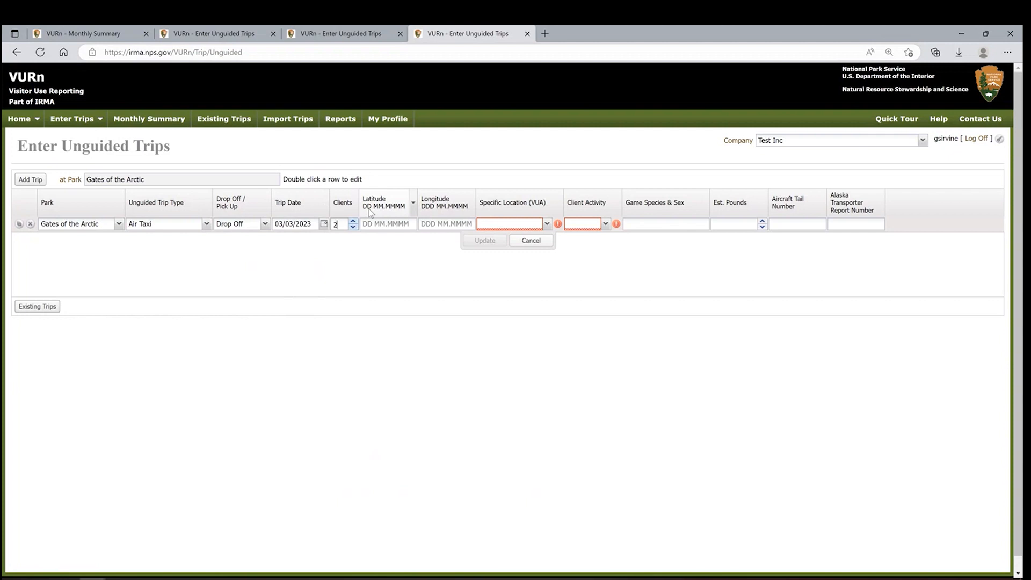
# Enter the latitude 68 14.3069 and the longitude -151 72.8399 from the Notepad note into the trip row.
pyautogui.click(369, 226)
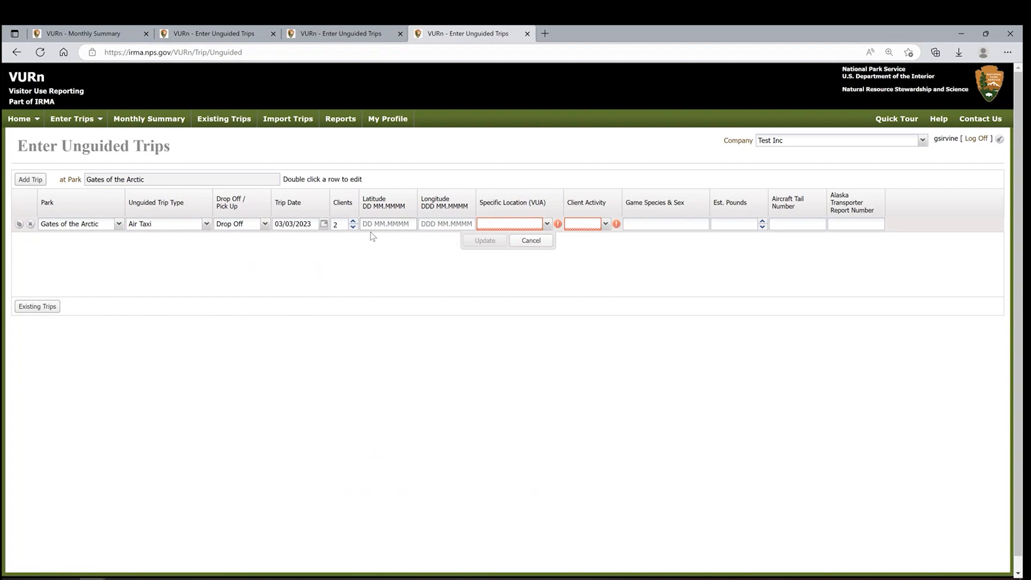
pyautogui.write('68 14.3069')
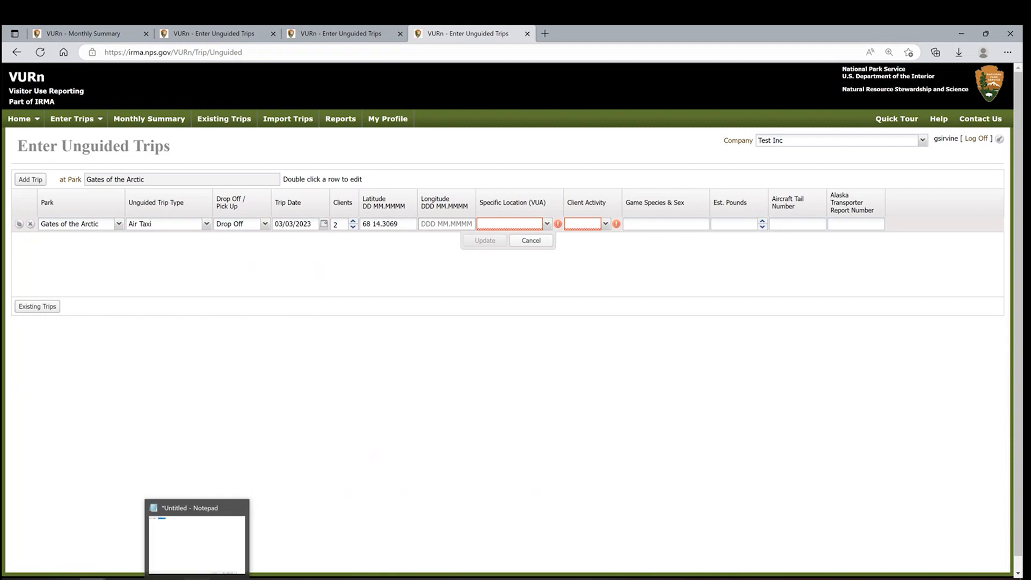
pyautogui.click(197, 578)
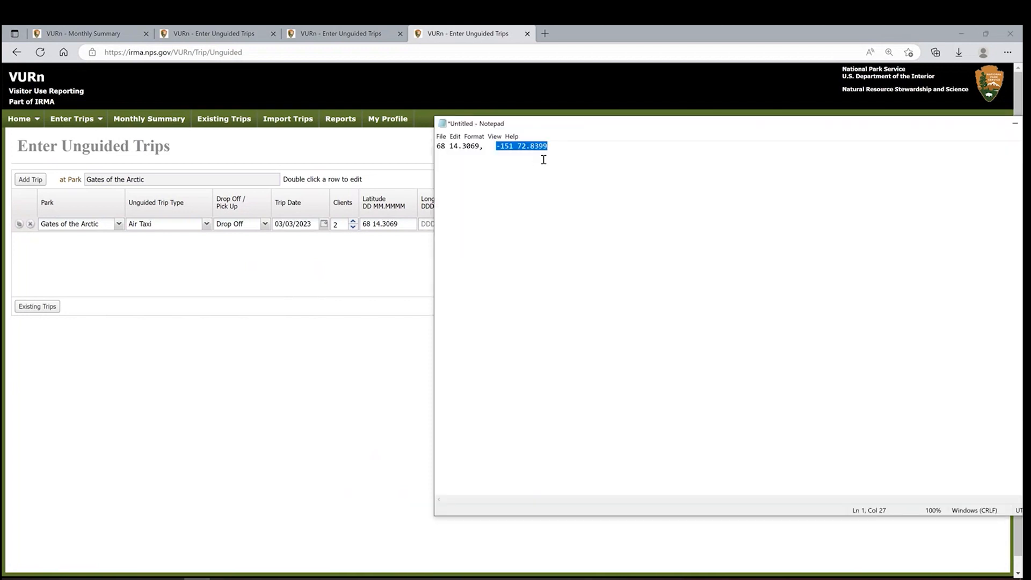
pyautogui.click(425, 224)
pyautogui.write('-151 72.8399')
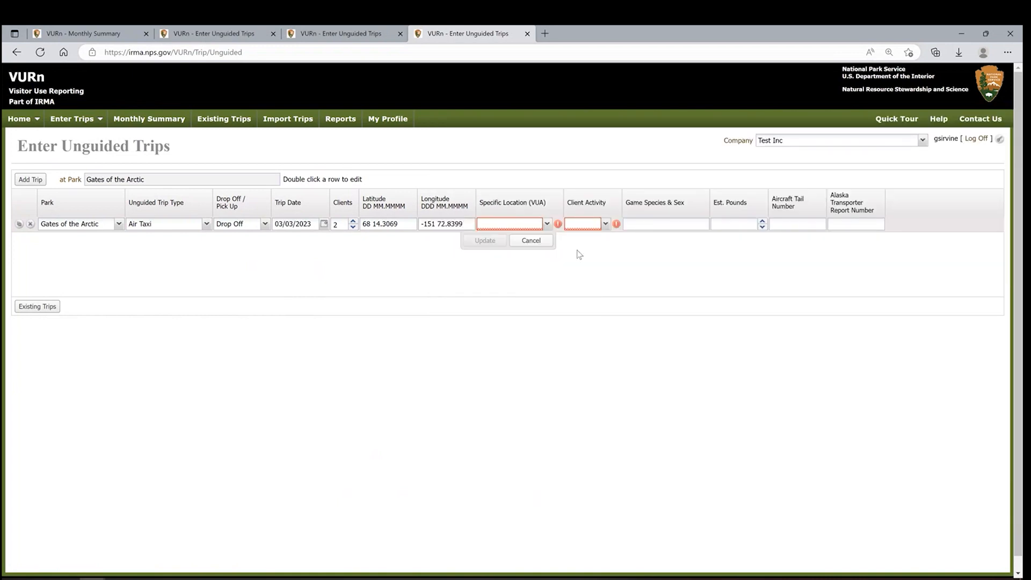
# Set the specific location to Anaktuvuk Pass and the client activity to Photography, and save the trip row.
pyautogui.click(547, 225)
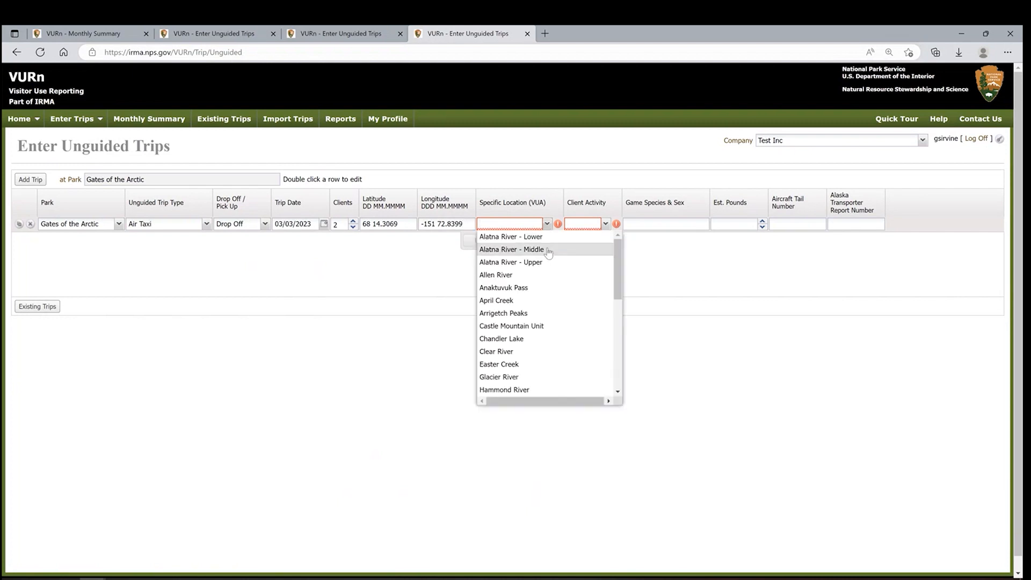
pyautogui.click(556, 290)
pyautogui.click(606, 225)
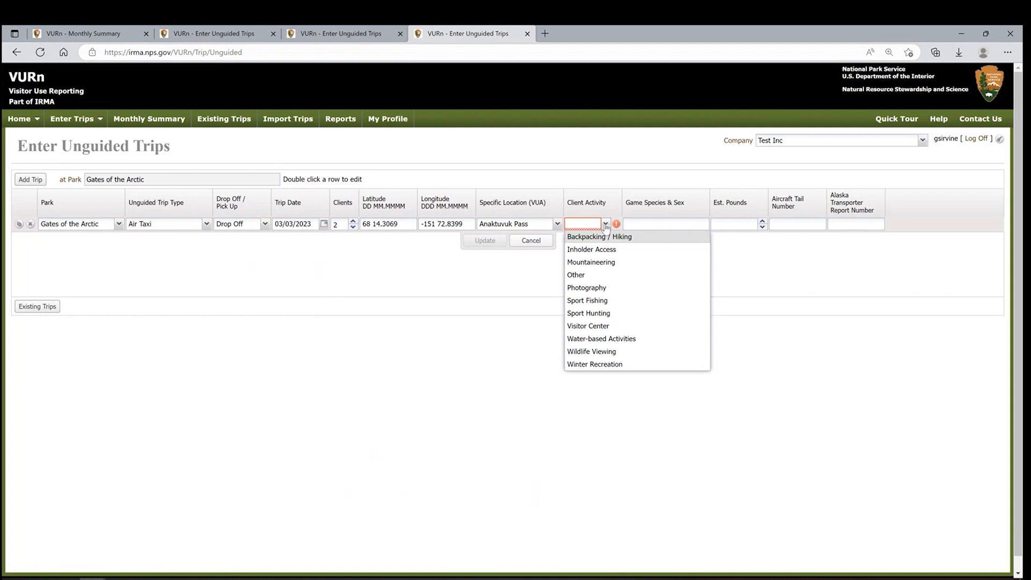
pyautogui.click(608, 288)
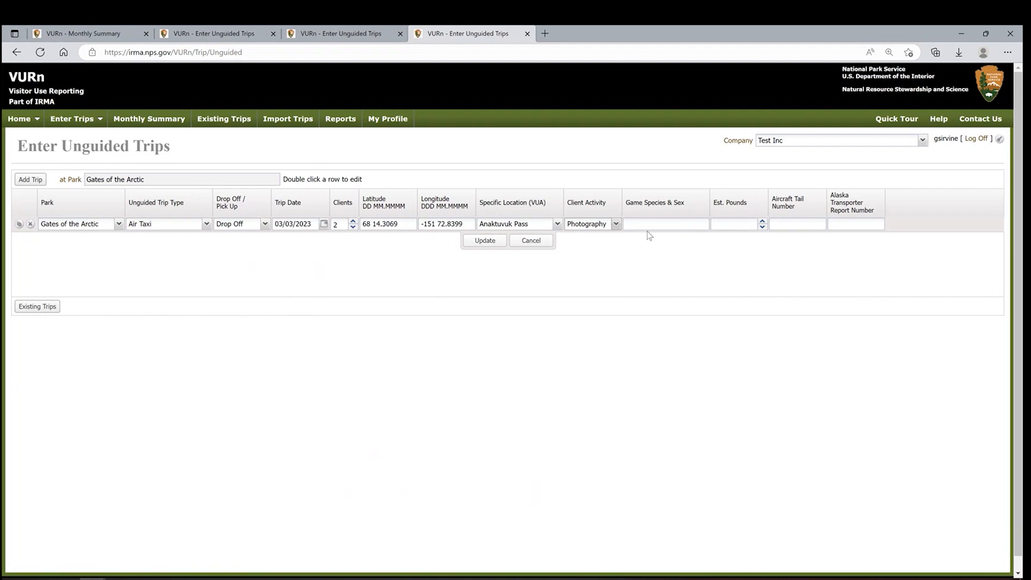
pyautogui.click(495, 246)
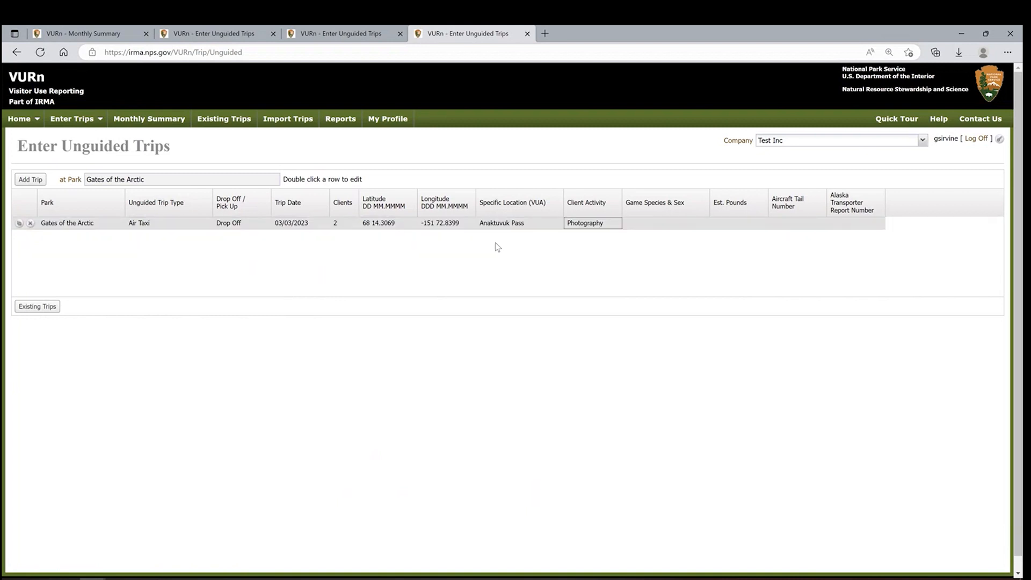
# Edit the saved Drop Off trip to have 3 clients and save the change.
pyautogui.click(542, 223)
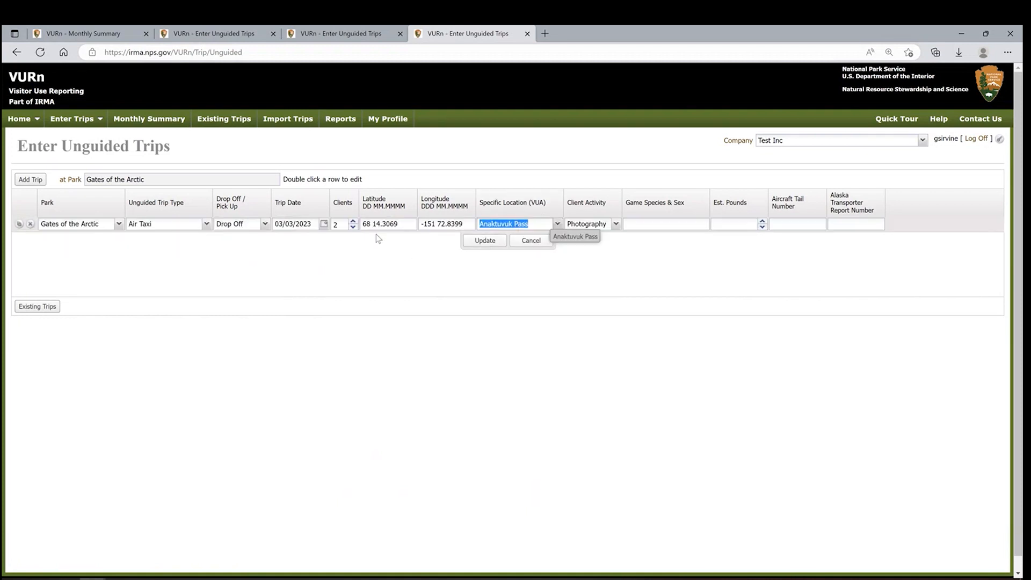
pyautogui.click(353, 221)
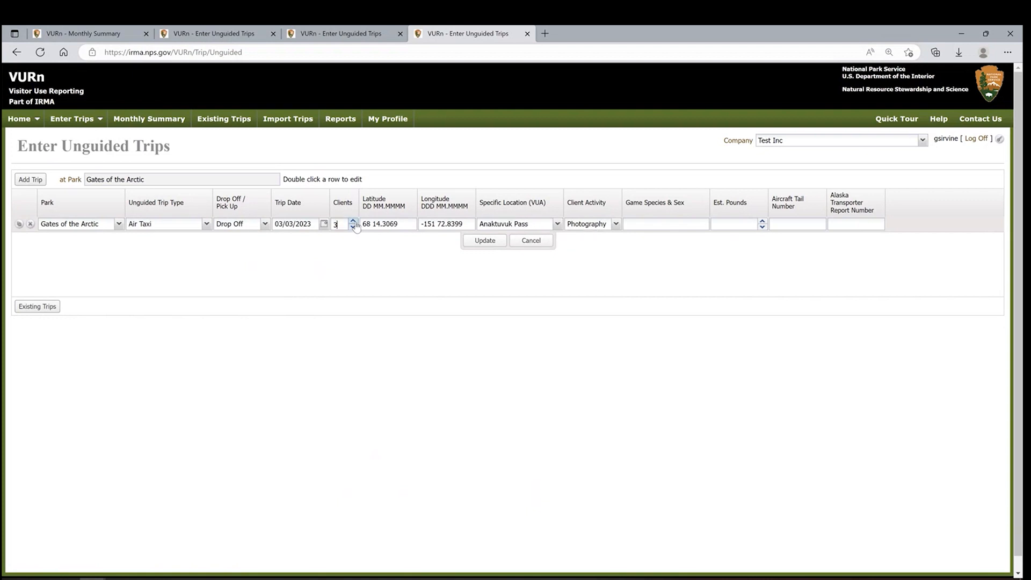
pyautogui.click(495, 242)
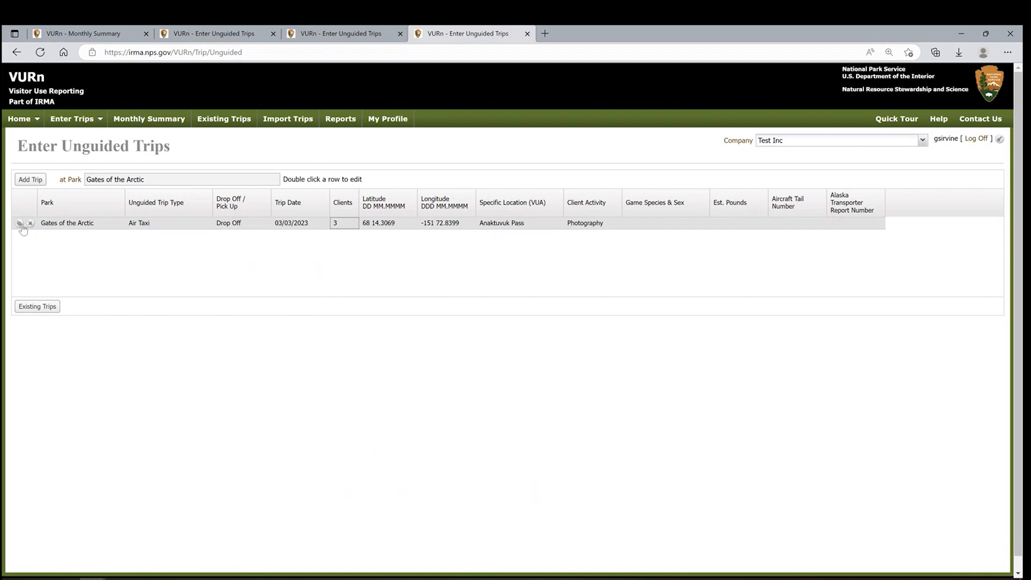
# Copy the Drop Off trip, set the copy to Pick Up with trip date 03/04/2023, and save it.
pyautogui.click(20, 224)
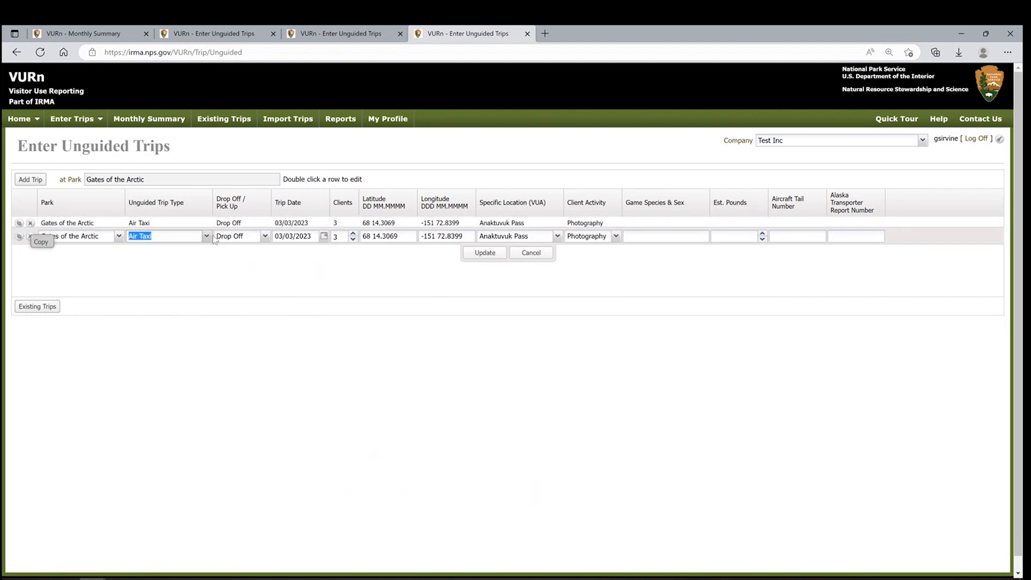
pyautogui.click(265, 237)
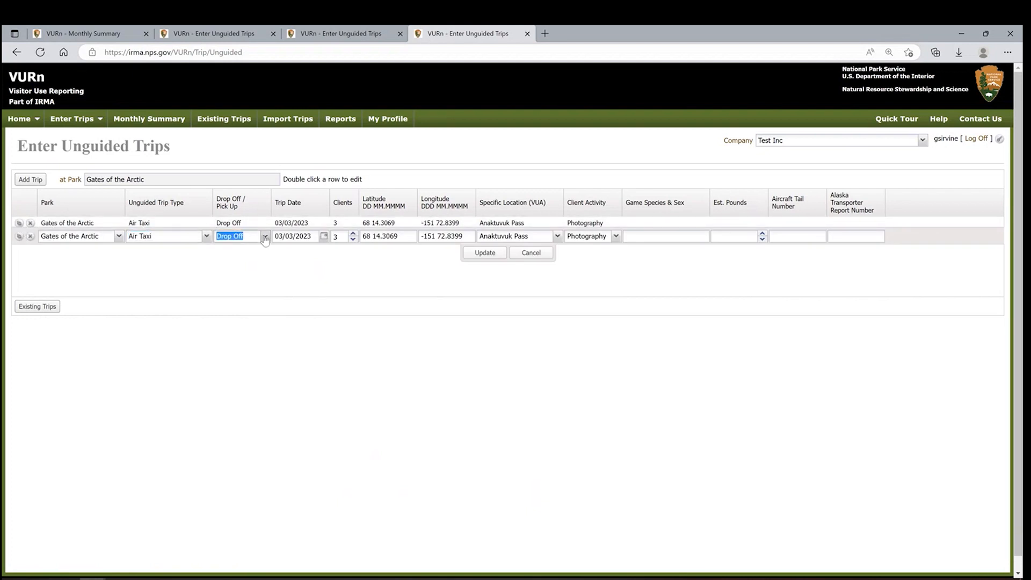
pyautogui.click(265, 262)
pyautogui.click(323, 237)
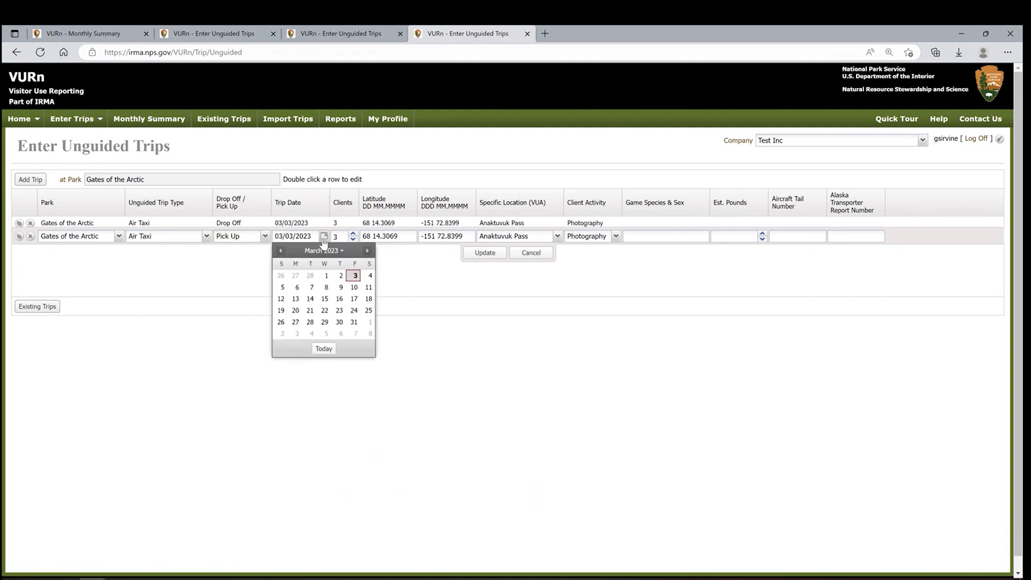
pyautogui.click(371, 276)
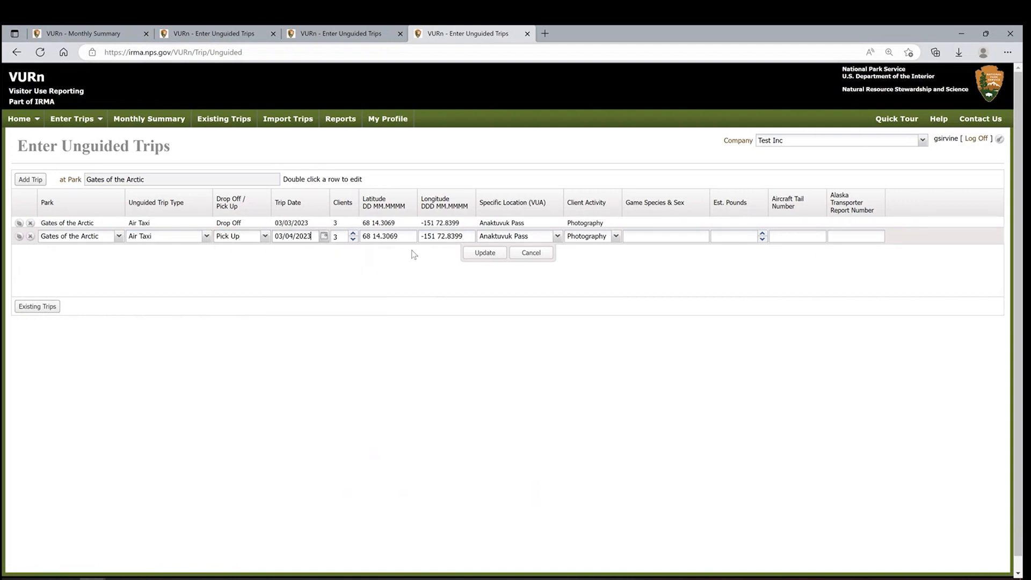
pyautogui.click(485, 253)
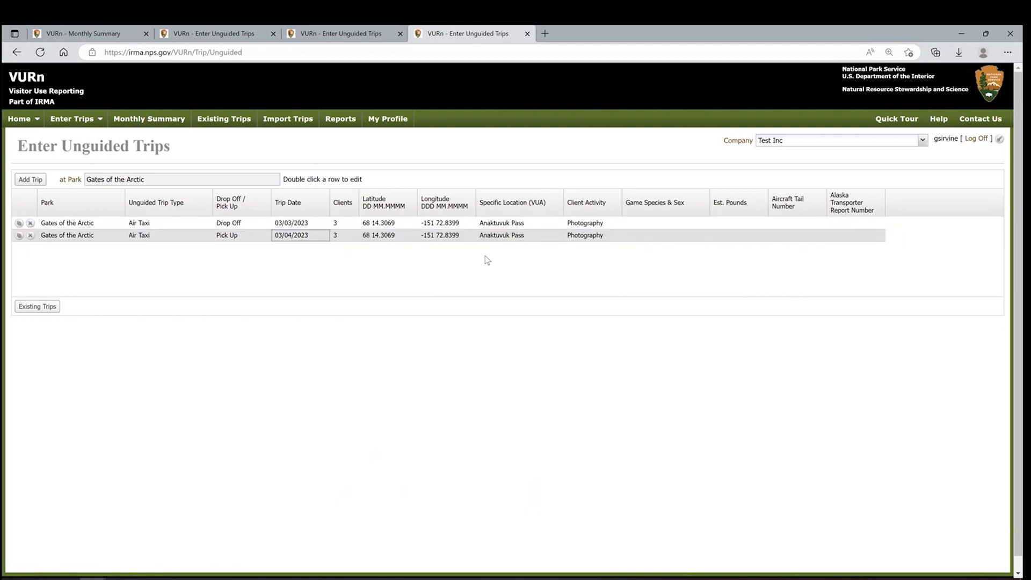
# Copy the Pick Up trip and set the copy to Big Game Transport, keeping Pick Up, with trip date 03/06/2023.
pyautogui.scroll(-1, 487, 260)
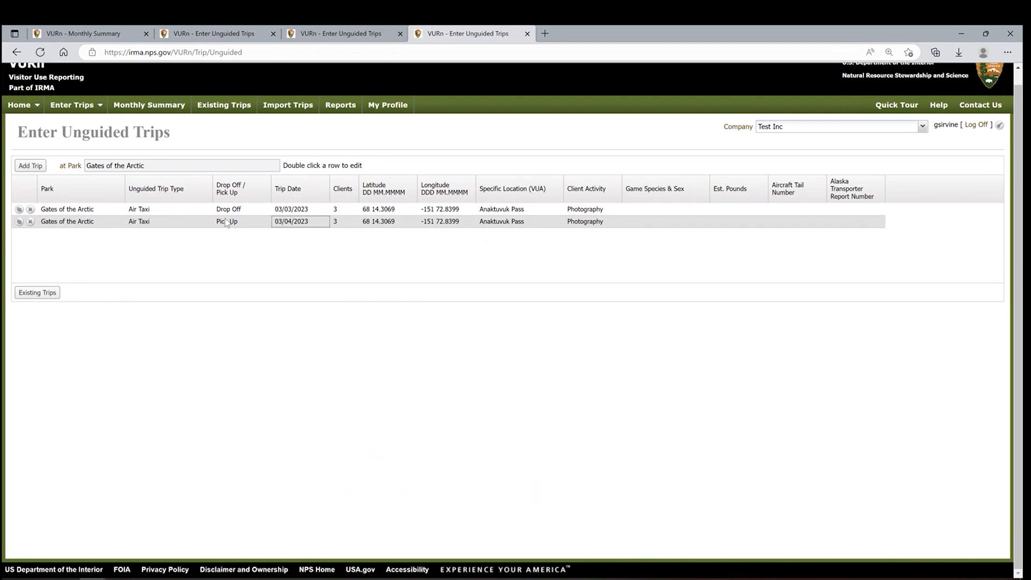
pyautogui.click(19, 221)
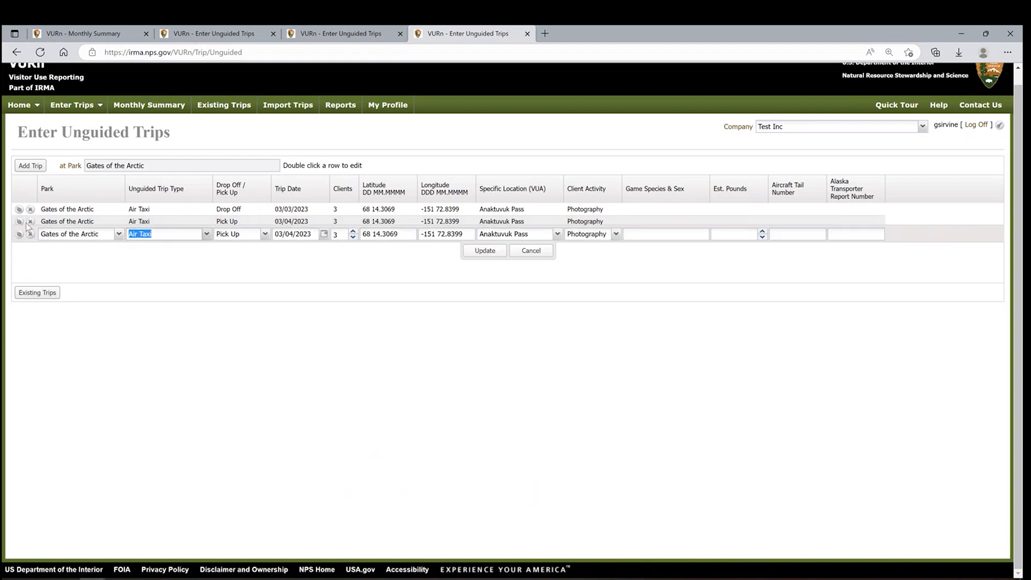
pyautogui.click(208, 236)
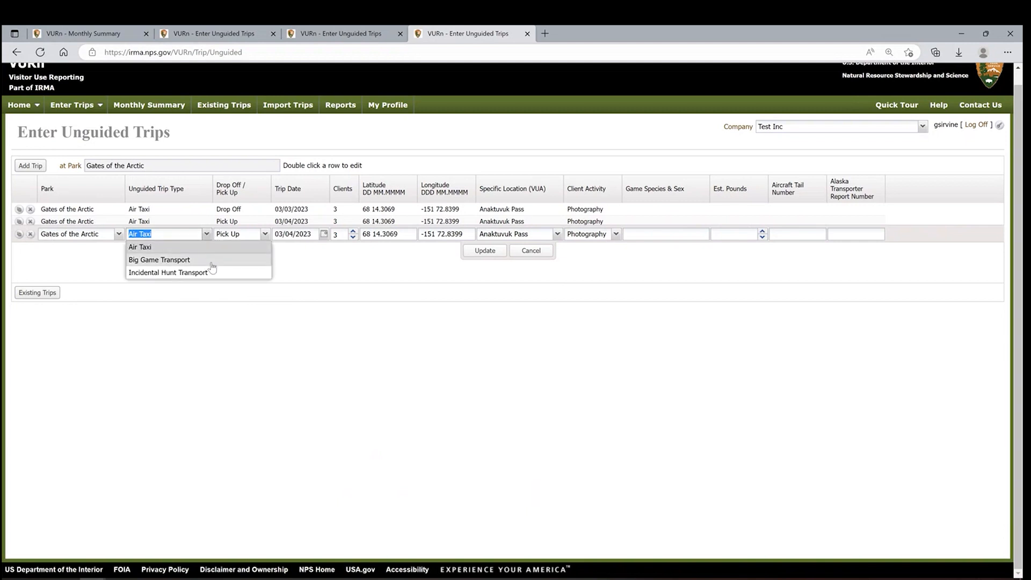
pyautogui.click(212, 261)
pyautogui.click(266, 235)
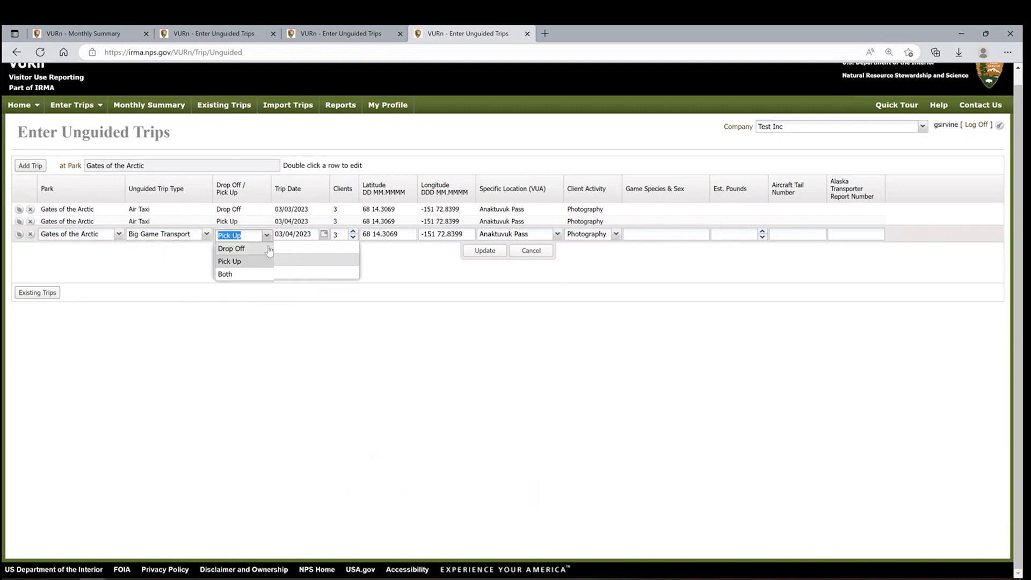
pyautogui.click(324, 235)
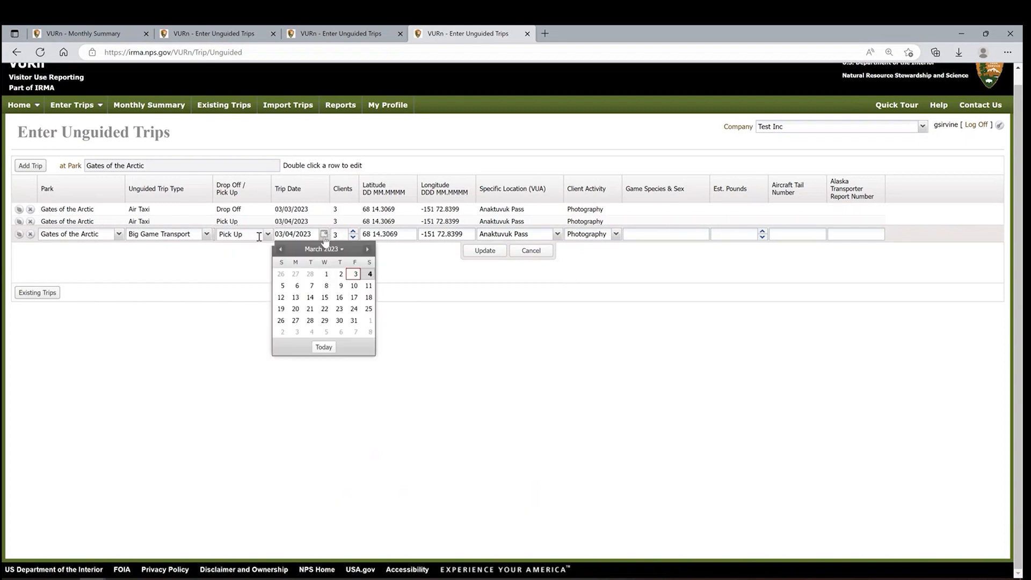
pyautogui.click(298, 288)
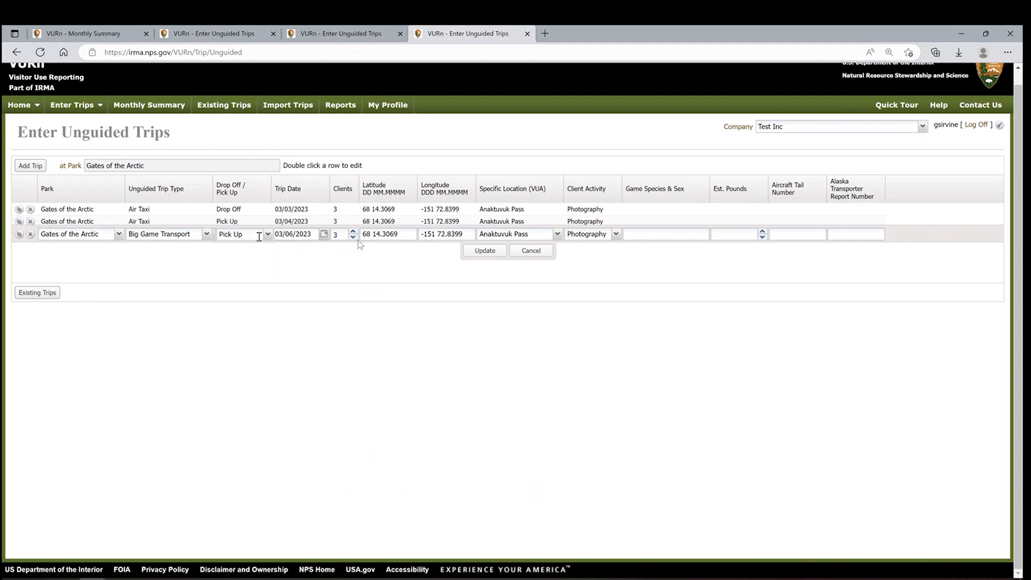
# Set the Big Game Transport trip's client activity to Sport Hunting.
pyautogui.click(615, 235)
pyautogui.click(615, 236)
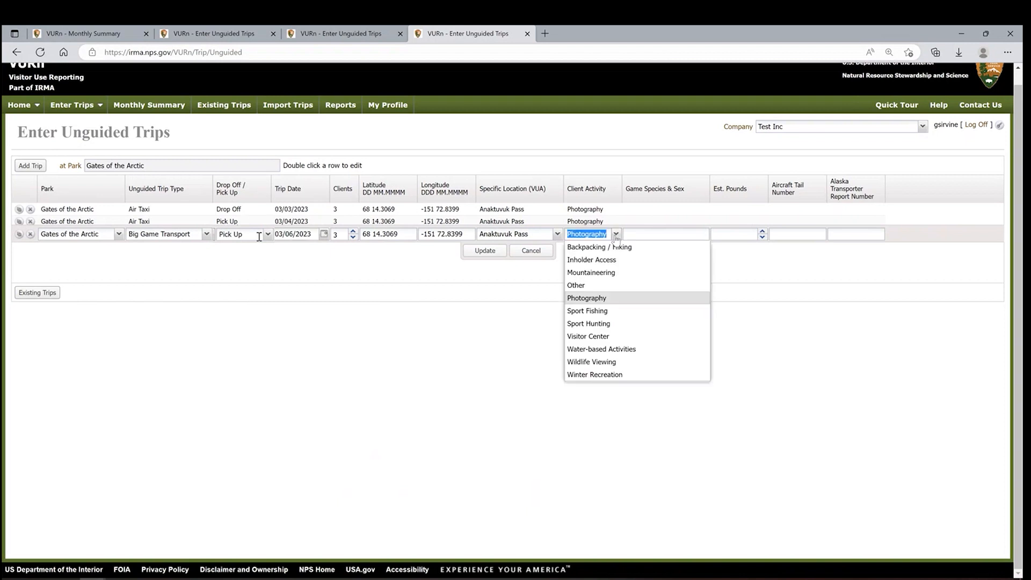
pyautogui.click(639, 324)
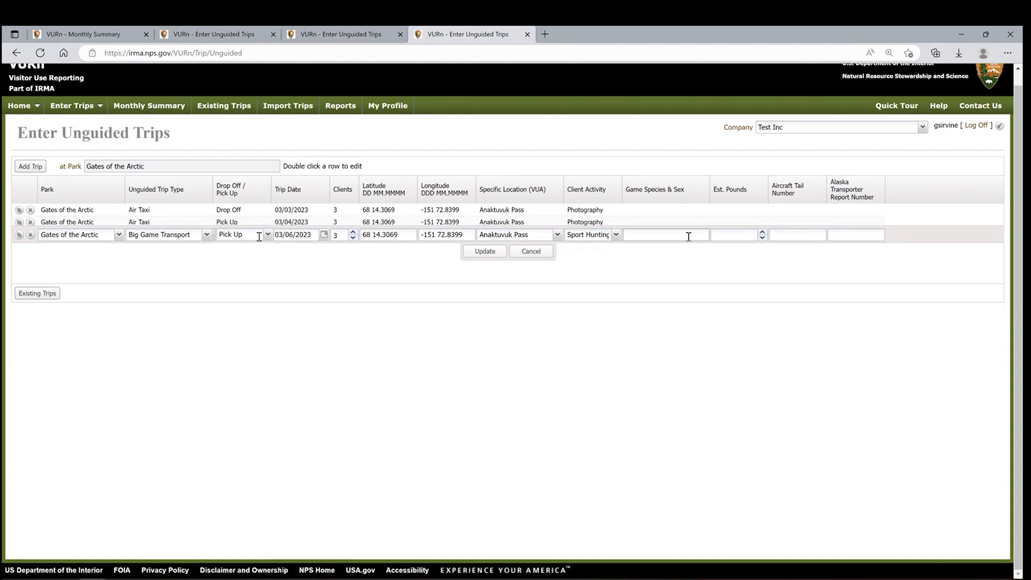
# Enter the game as Sheep M, Moose F with 200 estimated pounds, and the aircraft tail number N1234.
pyautogui.write('Sheep M, Moose F')
pyautogui.press('Tab')
pyautogui.write('200')
pyautogui.click(798, 237)
pyautogui.write('N1234')
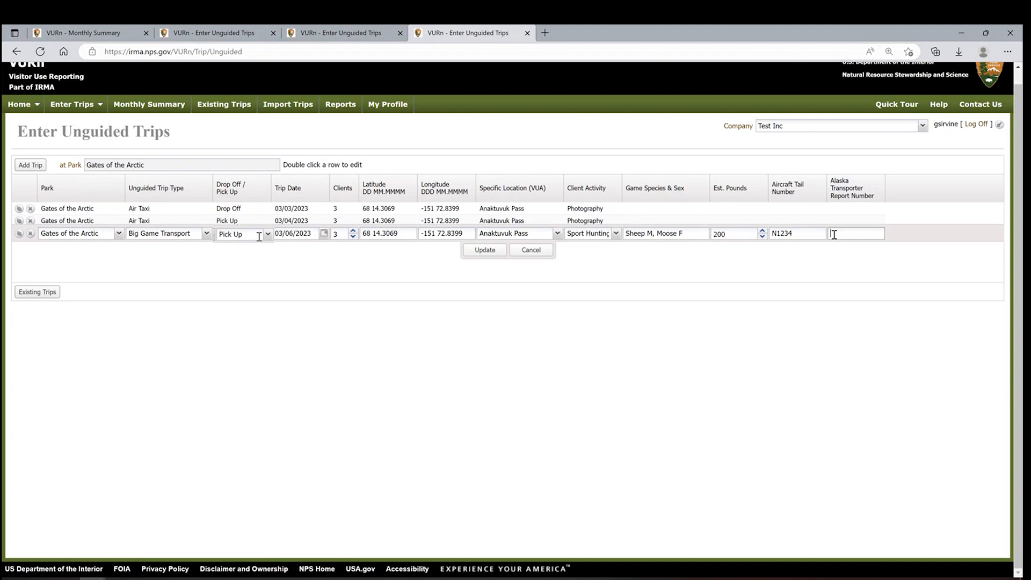
# Set the Big Game Transport trip's Alaska Transporter Report Number to 56789 and save the row.
pyautogui.write('56789')
pyautogui.click(485, 251)
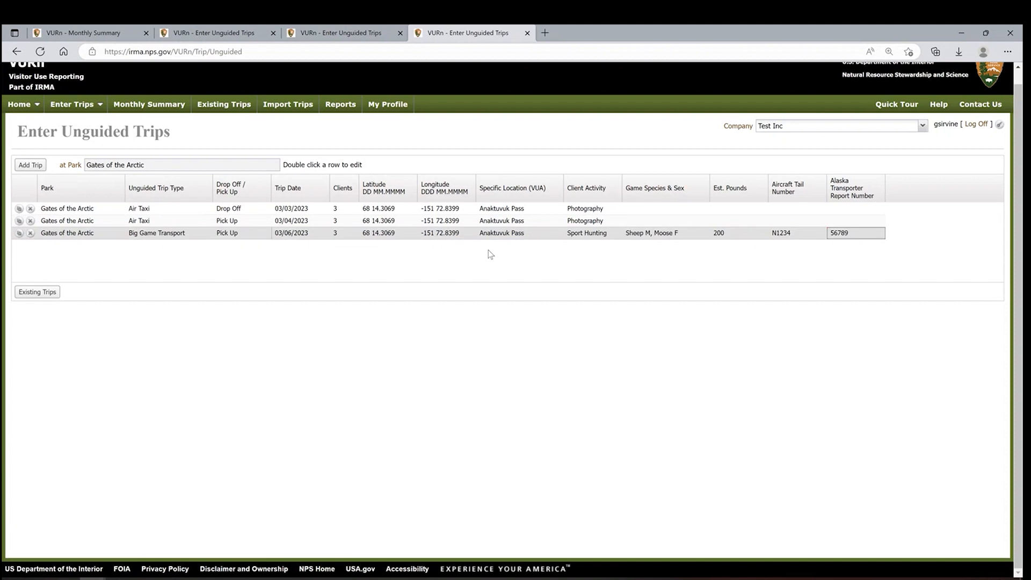
# Reopen the Big Game Transport trip for editing, correct its Alaska Transporter Report Number to 56788, and save it.
pyautogui.doubleClick(527, 233)
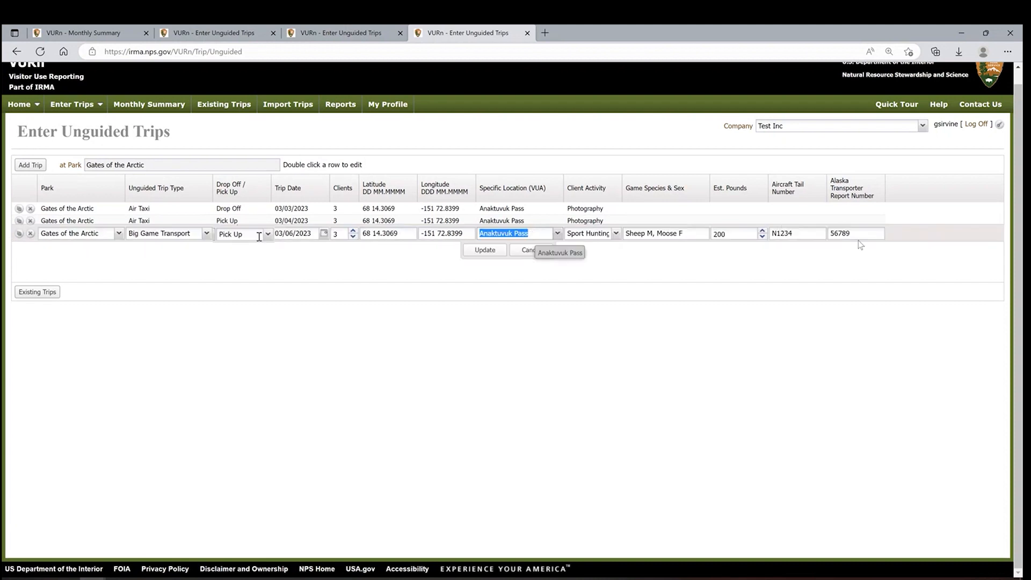
pyautogui.click(873, 235)
pyautogui.write('8')
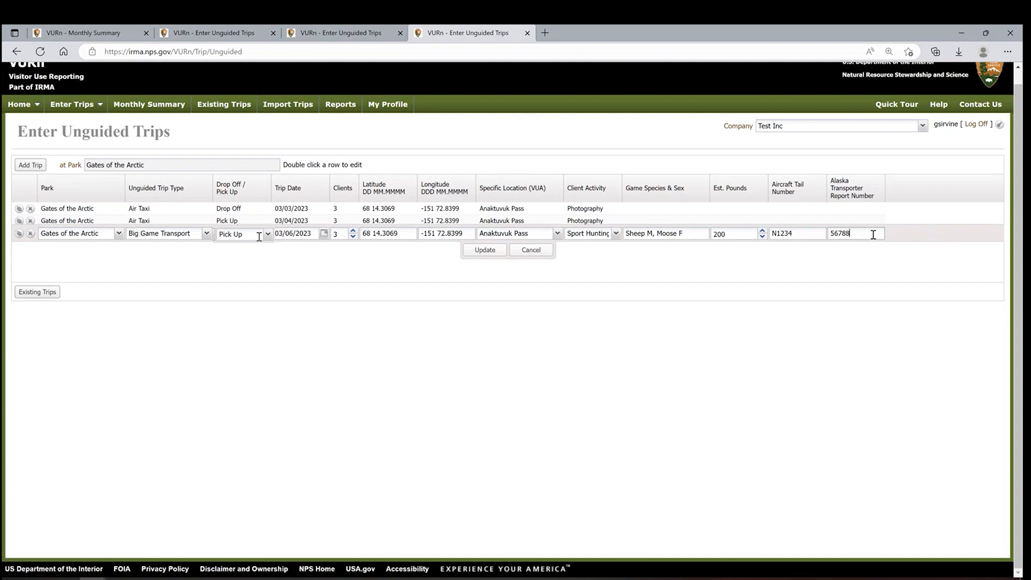
pyautogui.click(493, 251)
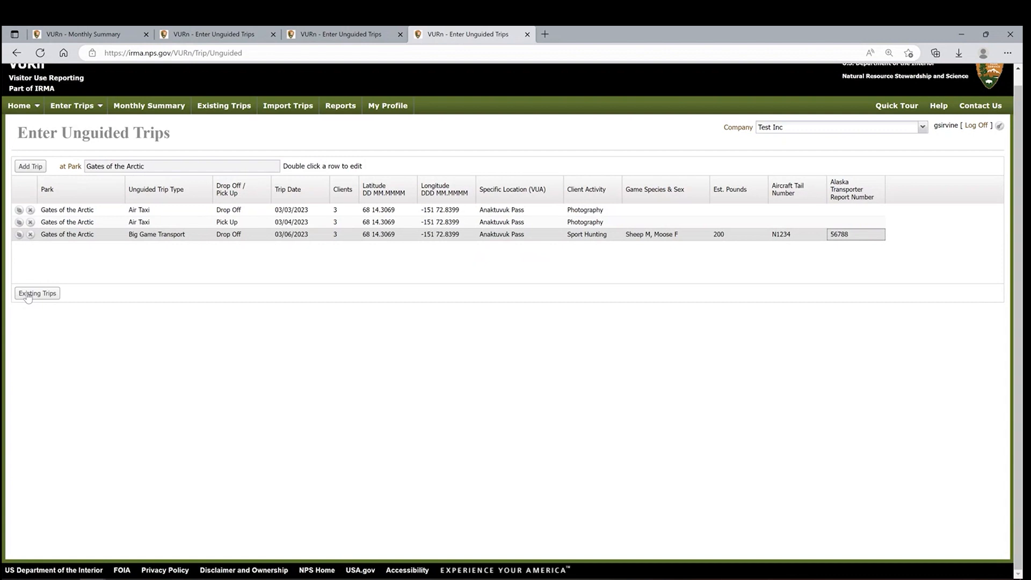
# Open the existing trips and filter the unguided trips by the park Gates of the Arctic.
pyautogui.click(235, 107)
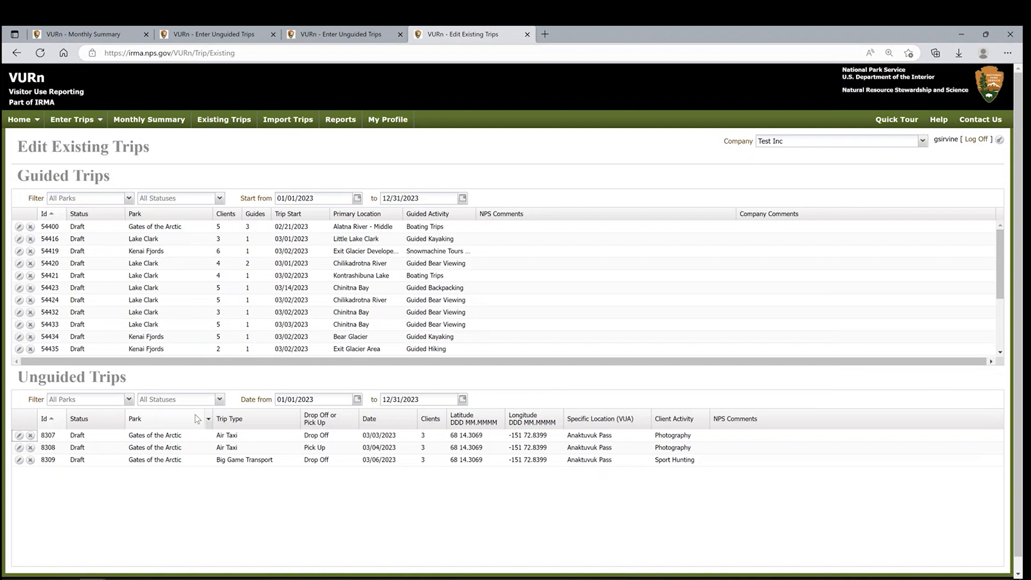
pyautogui.click(128, 400)
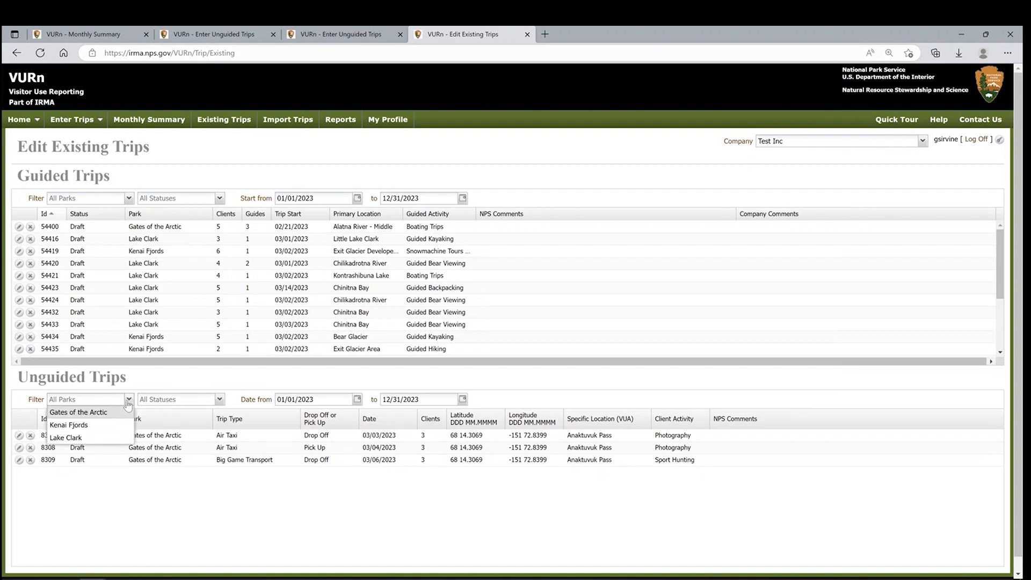
pyautogui.click(219, 400)
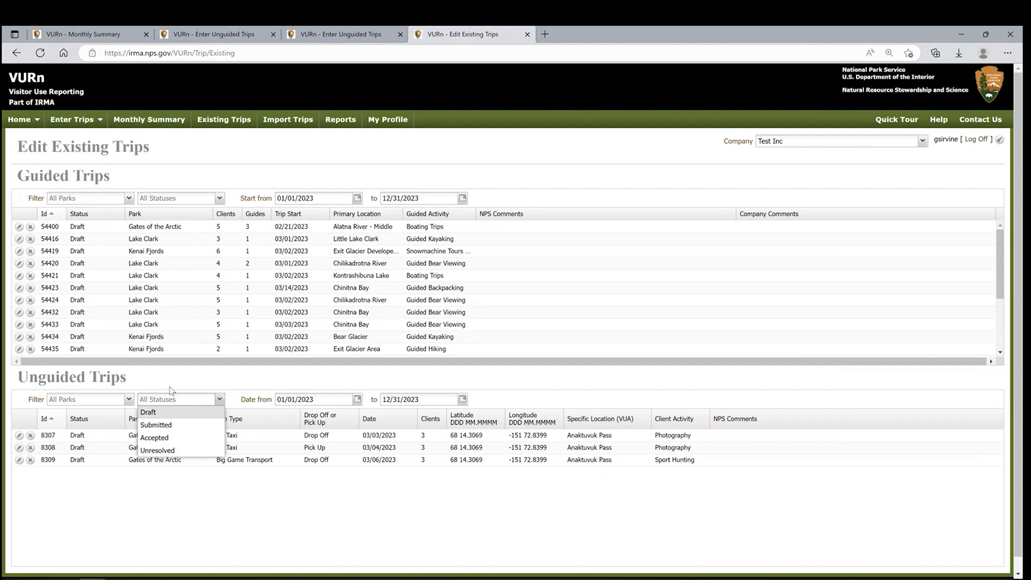
pyautogui.click(130, 400)
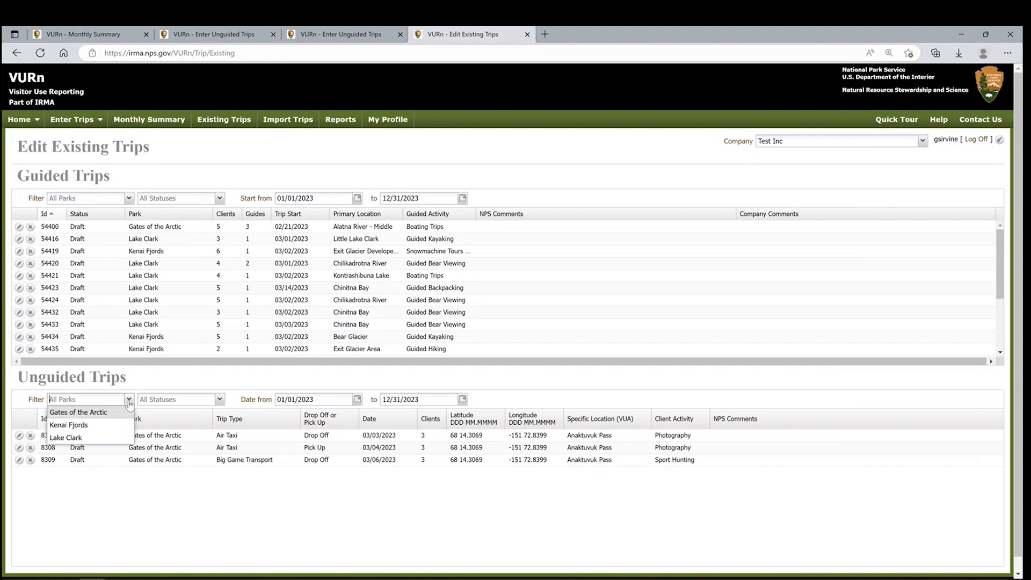
pyautogui.click(110, 401)
pyautogui.write('Gates of the Arctic')
pyautogui.click(113, 412)
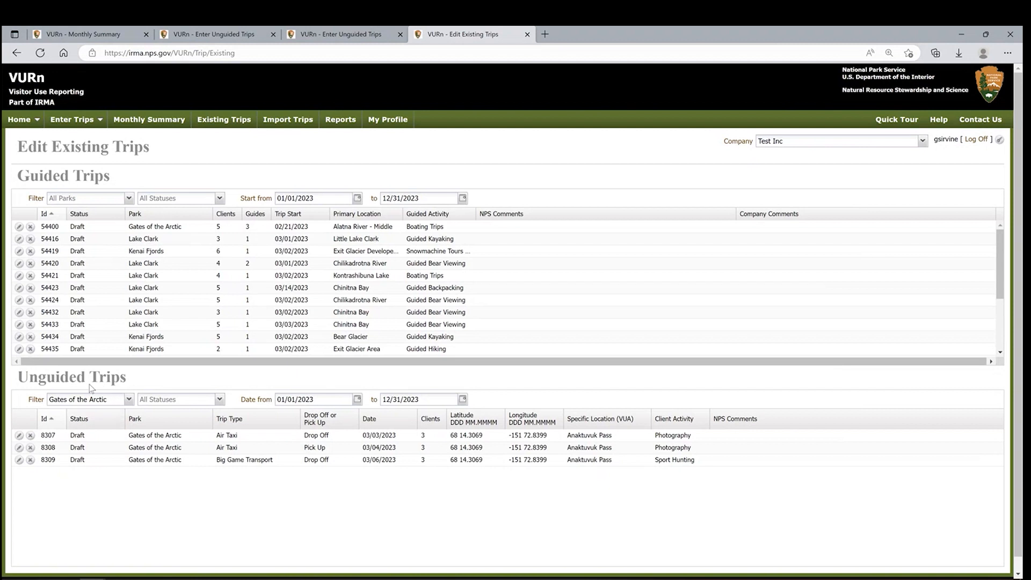
# Clear the park filter on the unguided trips.
pyautogui.click(97, 398)
pyautogui.press('BackSpace')
pyautogui.click(129, 400)
pyautogui.click(129, 400)
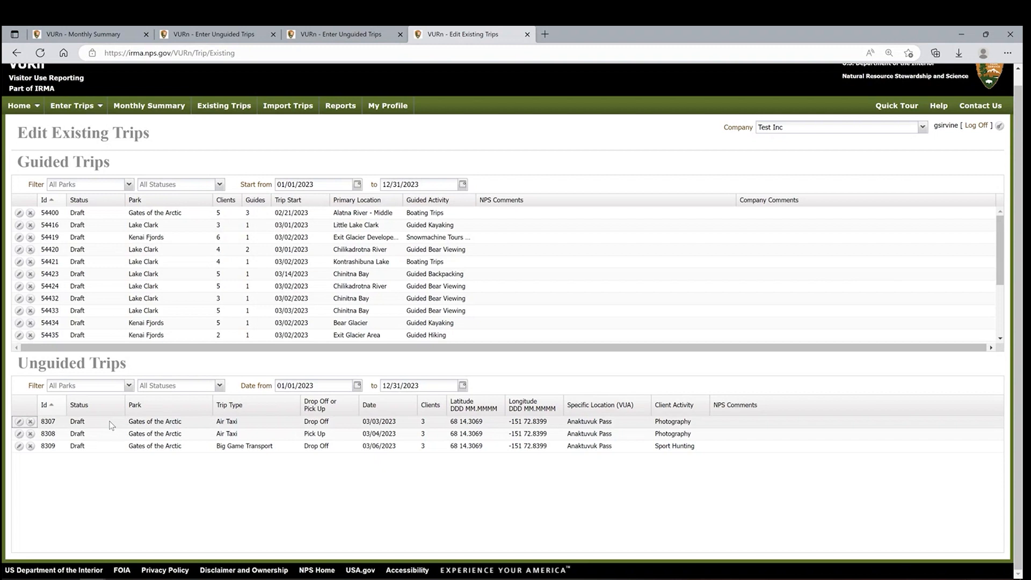
# Edit the unguided Air Taxi Drop Off trip dated 03/03/2023, setting its game species and sex to Sheep M, and save it.
pyautogui.click(19, 422)
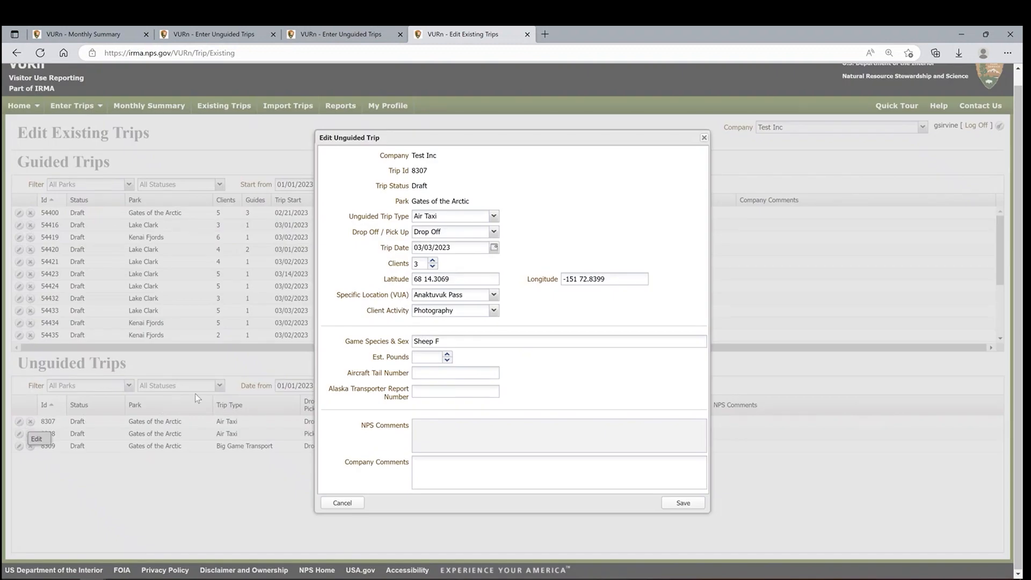
pyautogui.click(494, 217)
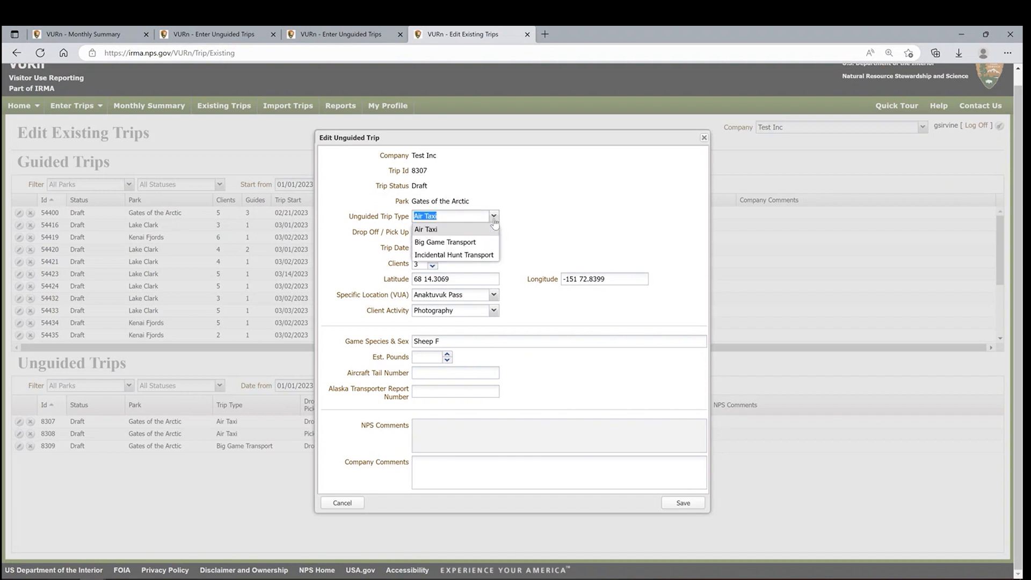
pyautogui.click(472, 338)
pyautogui.press('BackSpace')
pyautogui.write('M')
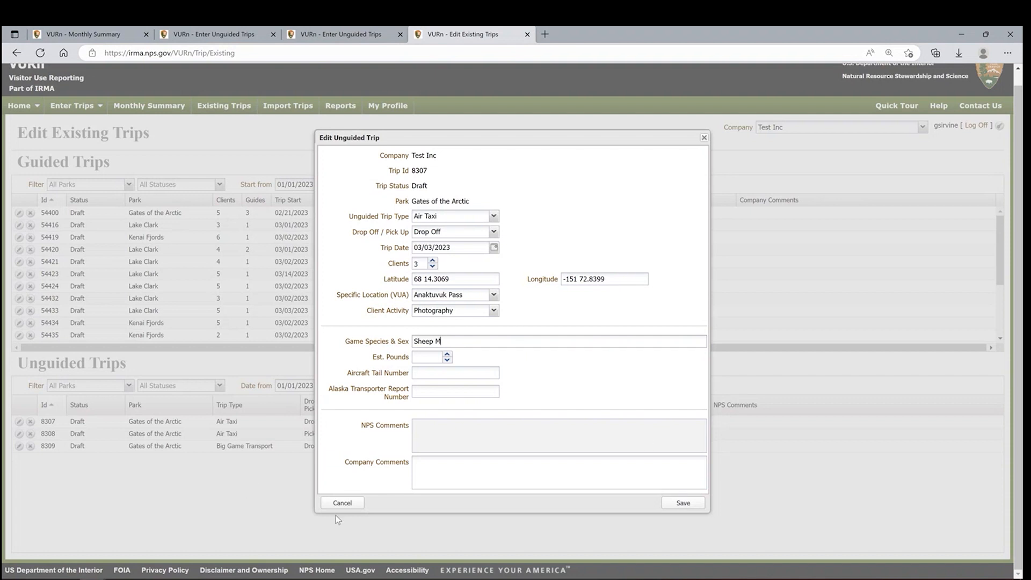
pyautogui.click(694, 510)
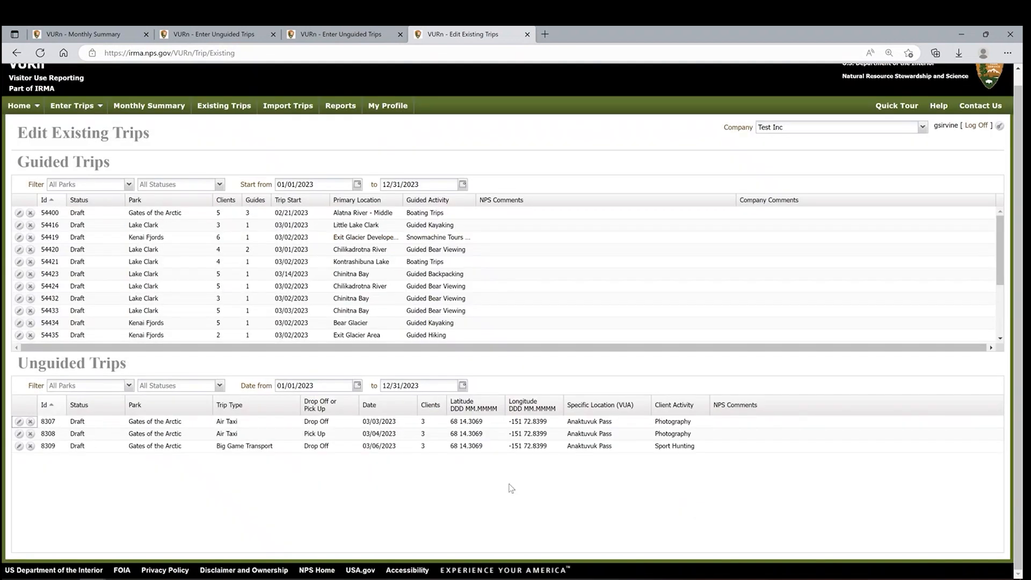